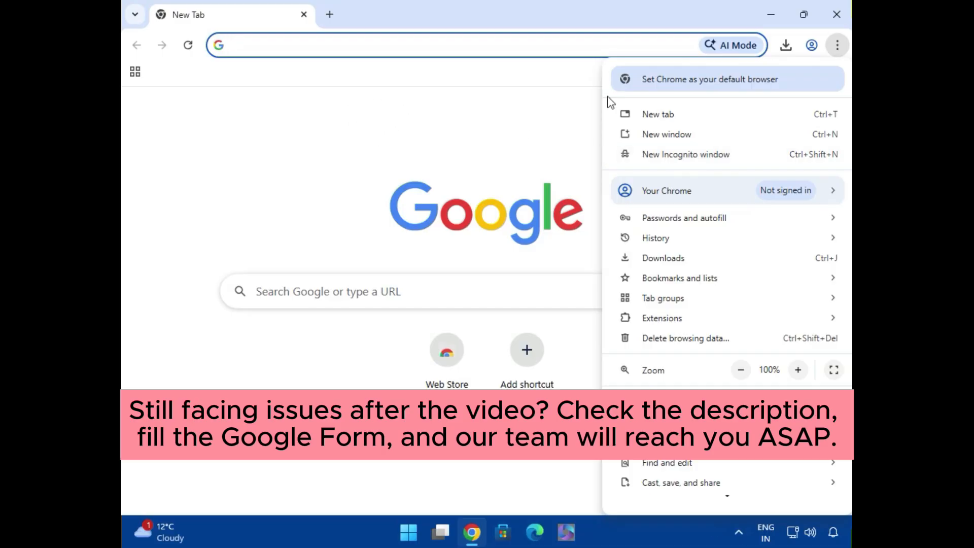
Close the browser window and open the Windows Run dialog.
{"action": "left_click", "coordinate": [837, 14]}
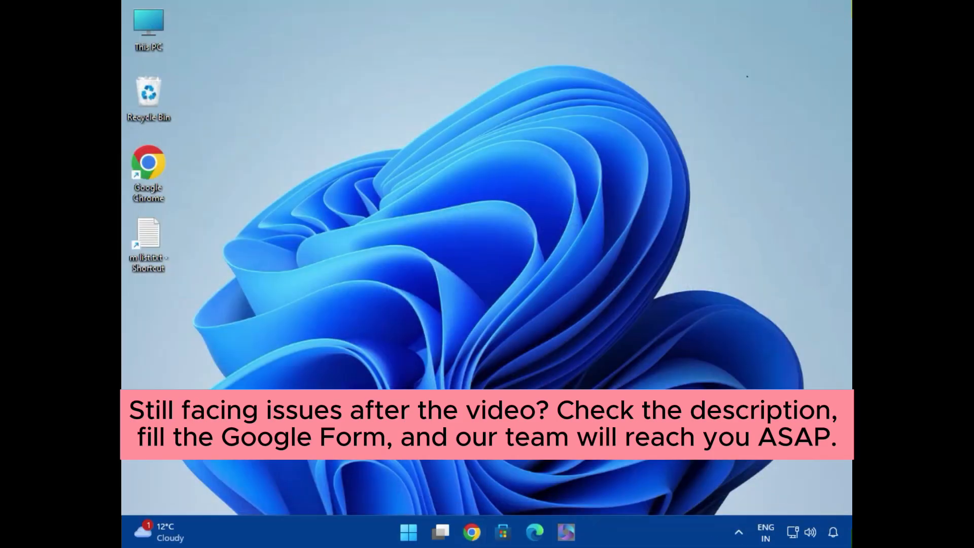
{"action": "left_click", "coordinate": [407, 533]}
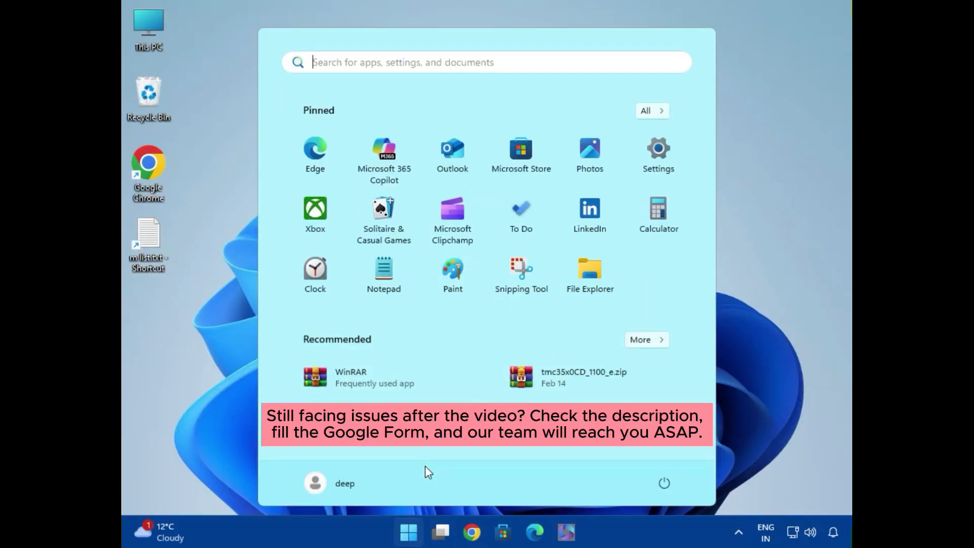
{"action": "type", "text": "run"}
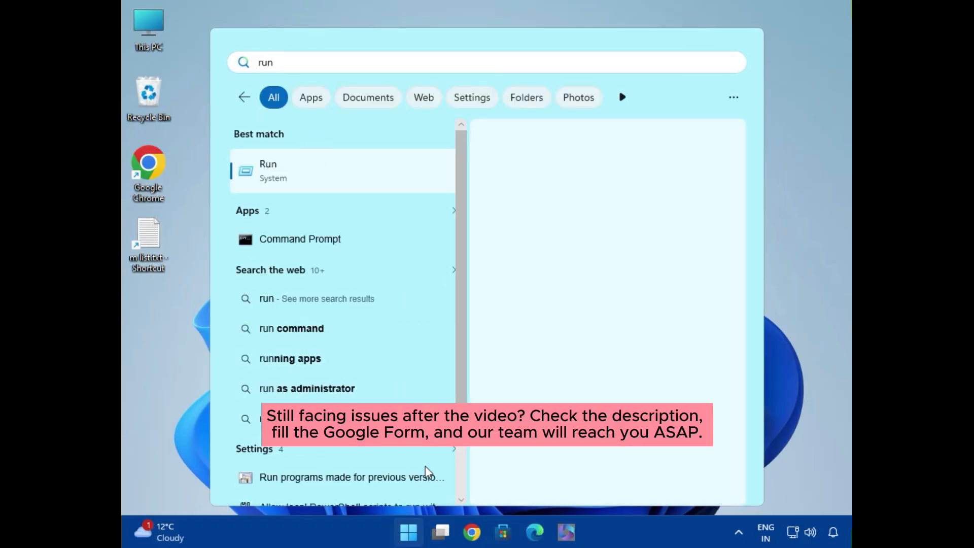
{"action": "key", "text": "Return"}
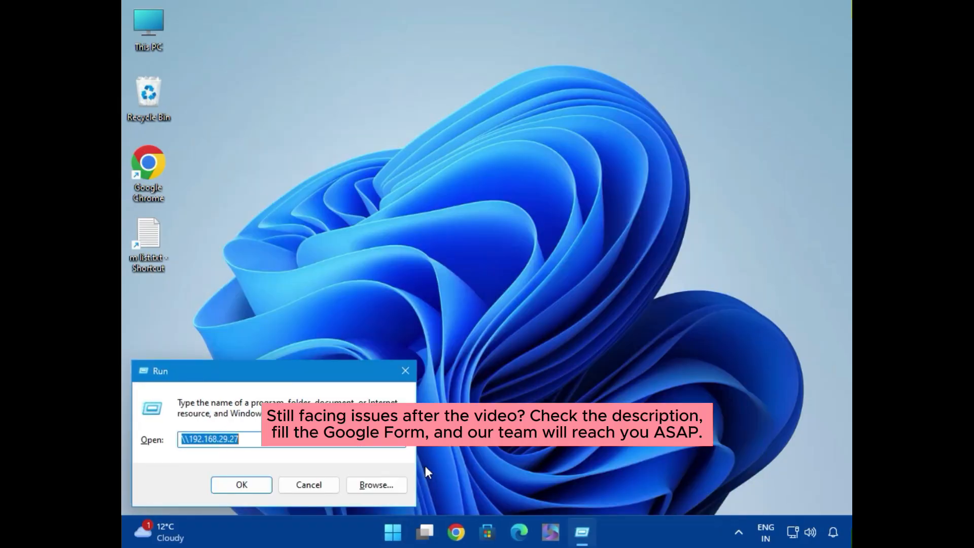
Launch Registry Editor by running regedit, and allow it to make changes to the device.
{"action": "type", "text": "re"}
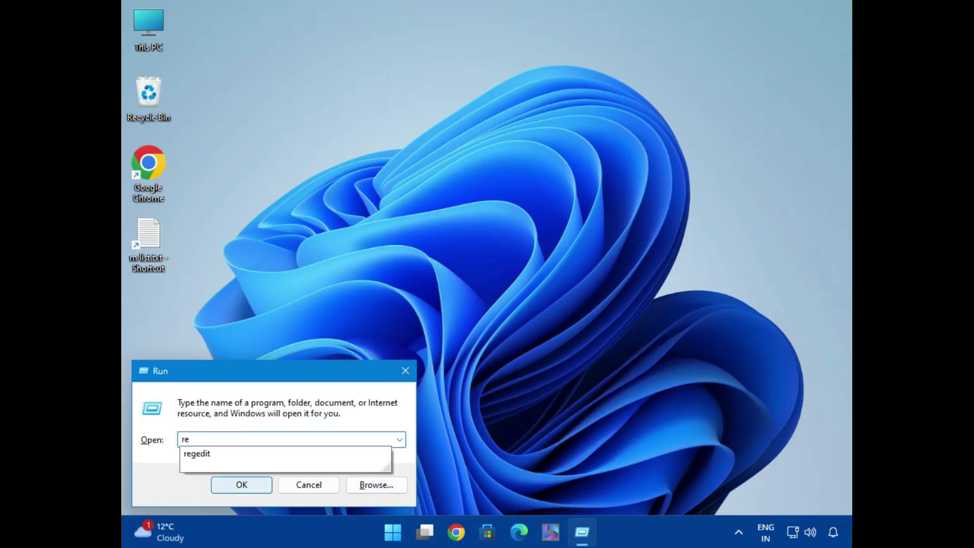
{"action": "type", "text": "g"}
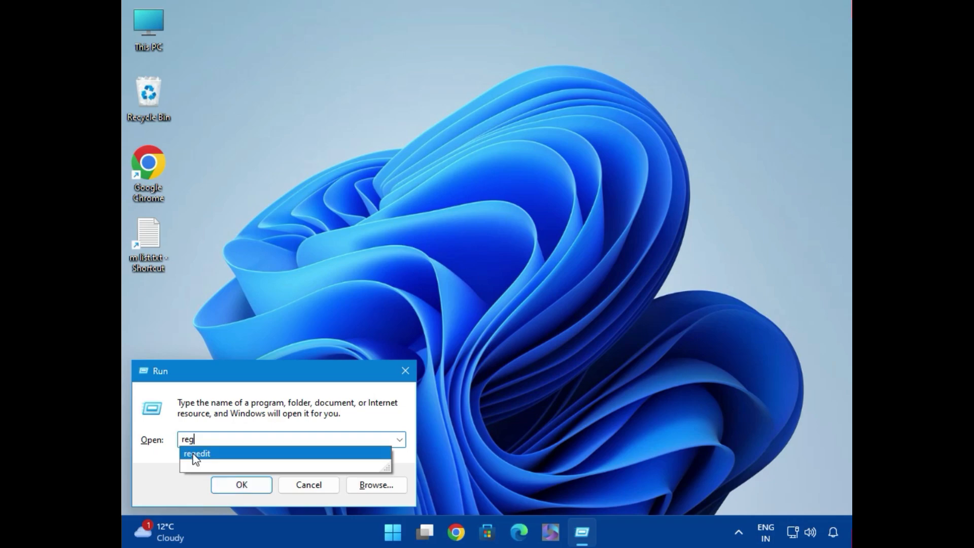
{"action": "left_click", "coordinate": [208, 452]}
{"action": "left_click", "coordinate": [238, 485]}
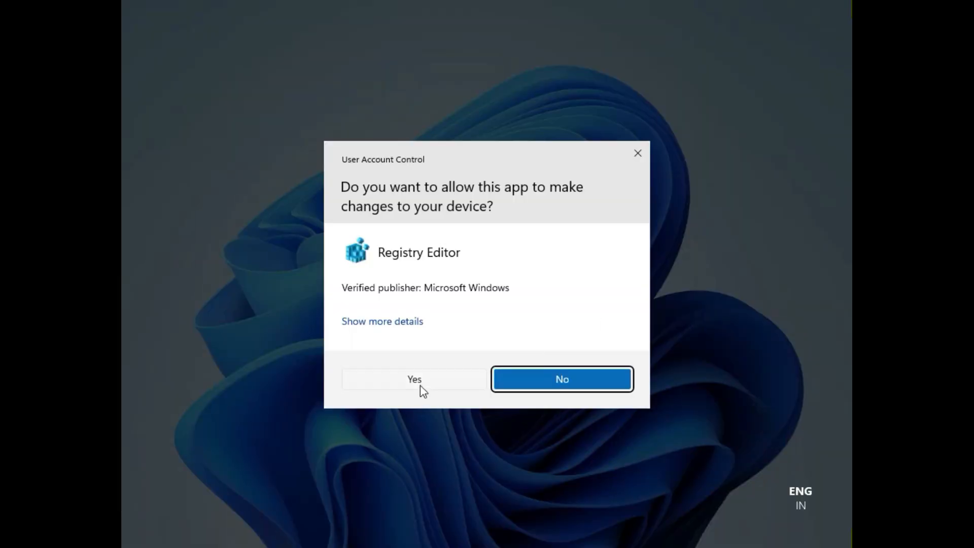
{"action": "left_click", "coordinate": [420, 385]}
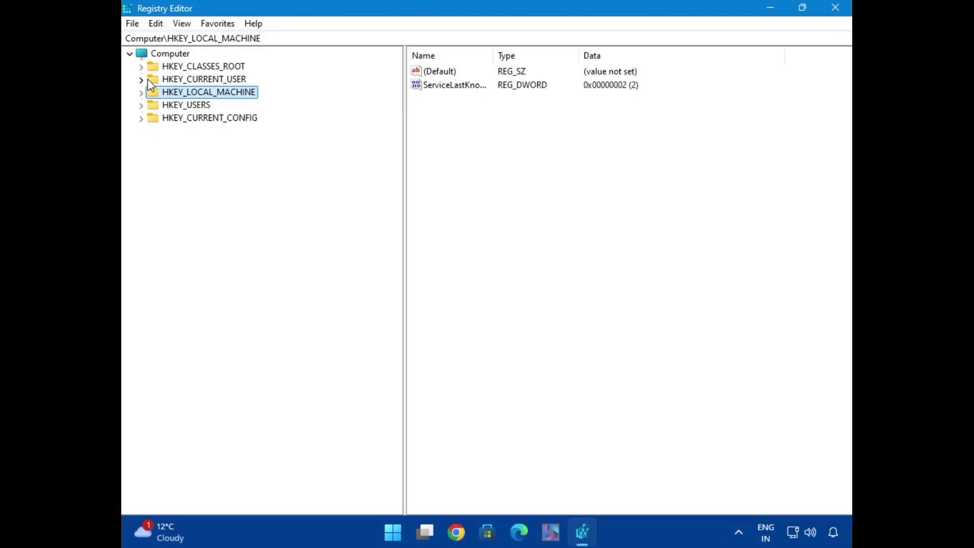
Go to the HKEY_LOCAL_MACHINE\SOFTWARE\Policies key in the registry tree and expand it.
{"action": "left_click", "coordinate": [166, 56]}
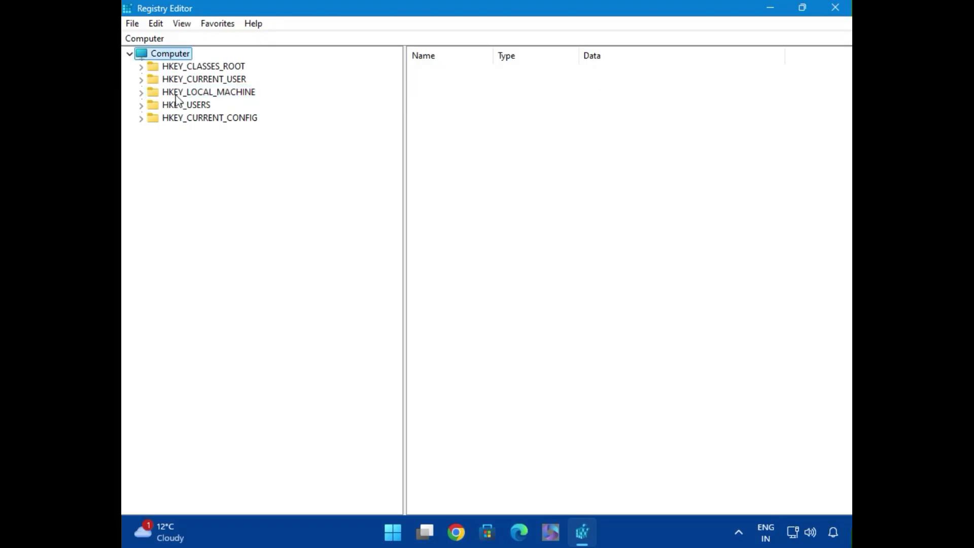
{"action": "left_click", "coordinate": [196, 94]}
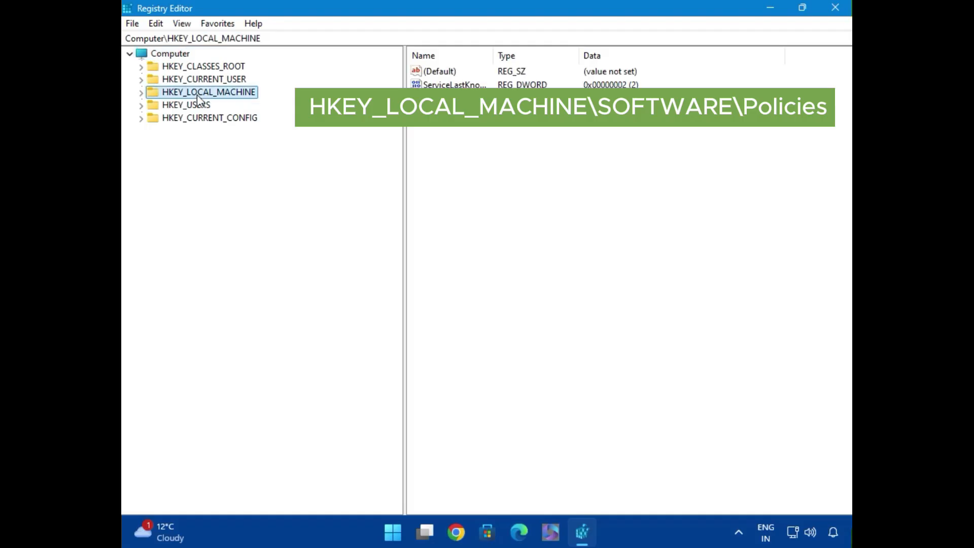
{"action": "left_click", "coordinate": [138, 94]}
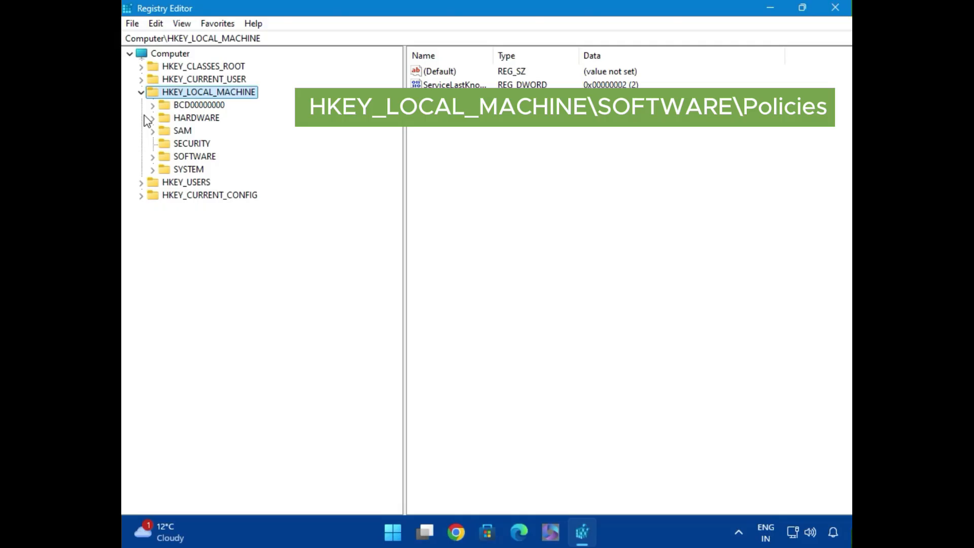
{"action": "left_click", "coordinate": [161, 158]}
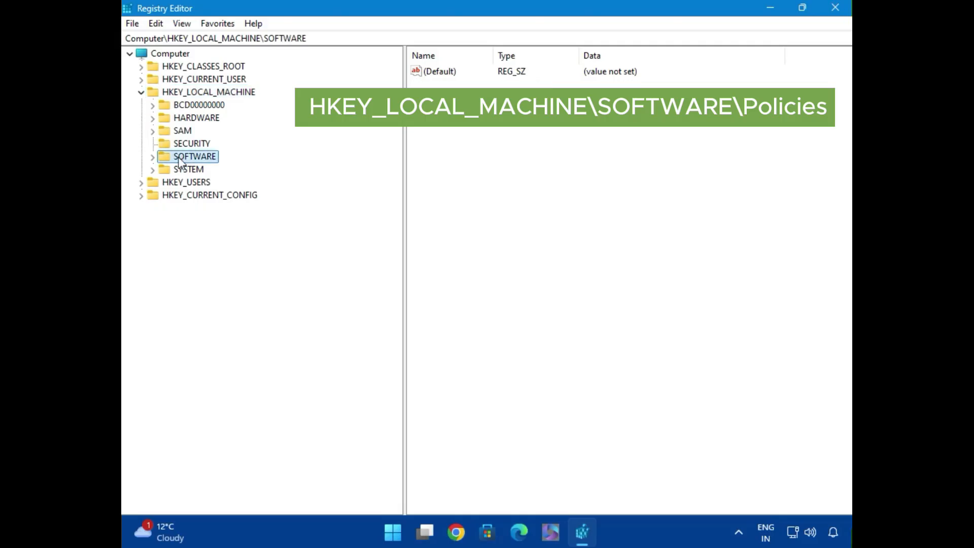
{"action": "left_click", "coordinate": [154, 158]}
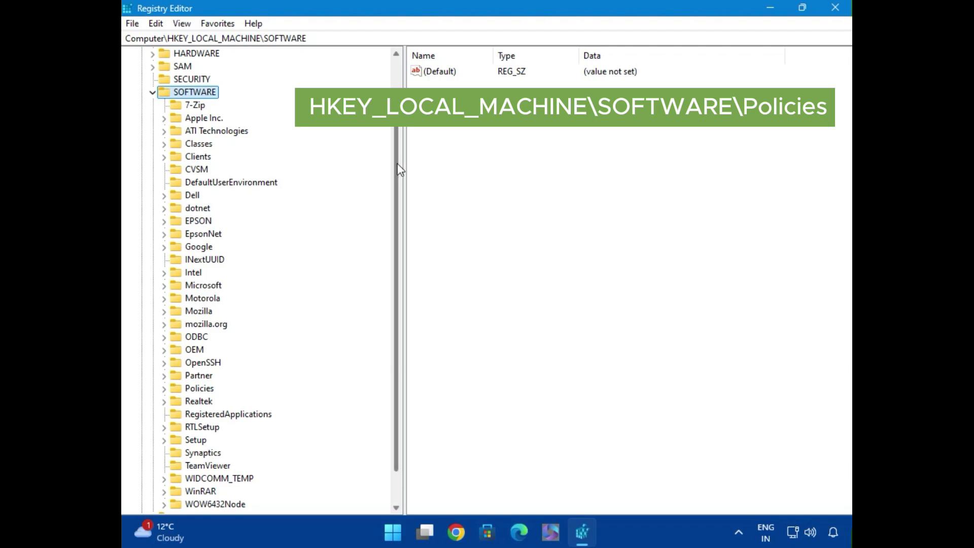
{"action": "left_click_drag", "start_coordinate": [396, 164], "coordinate": [395, 177]}
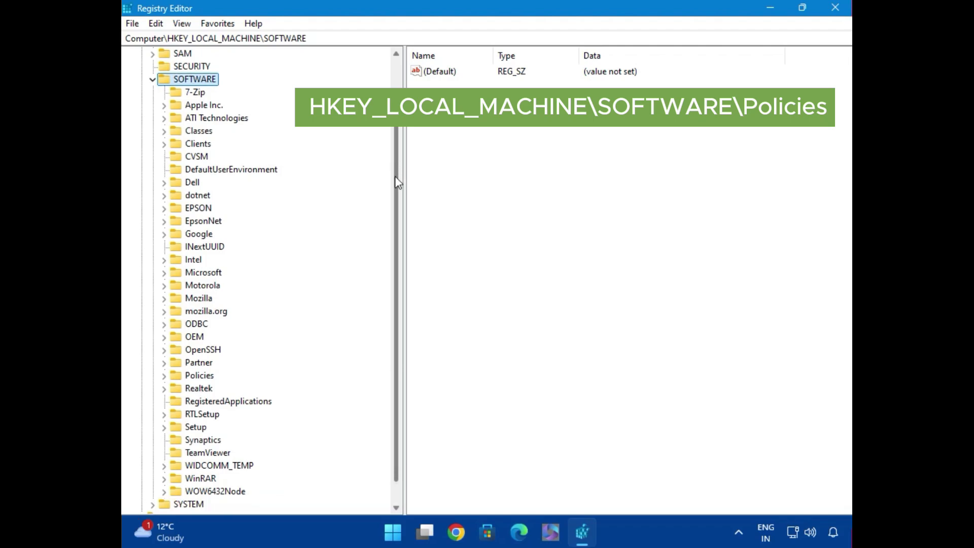
{"action": "left_click", "coordinate": [192, 379]}
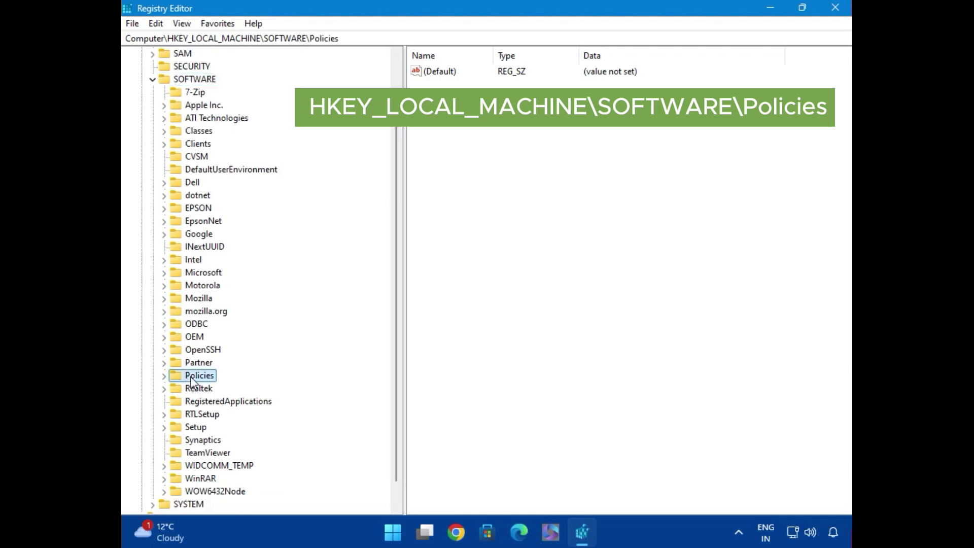
{"action": "left_click", "coordinate": [164, 377]}
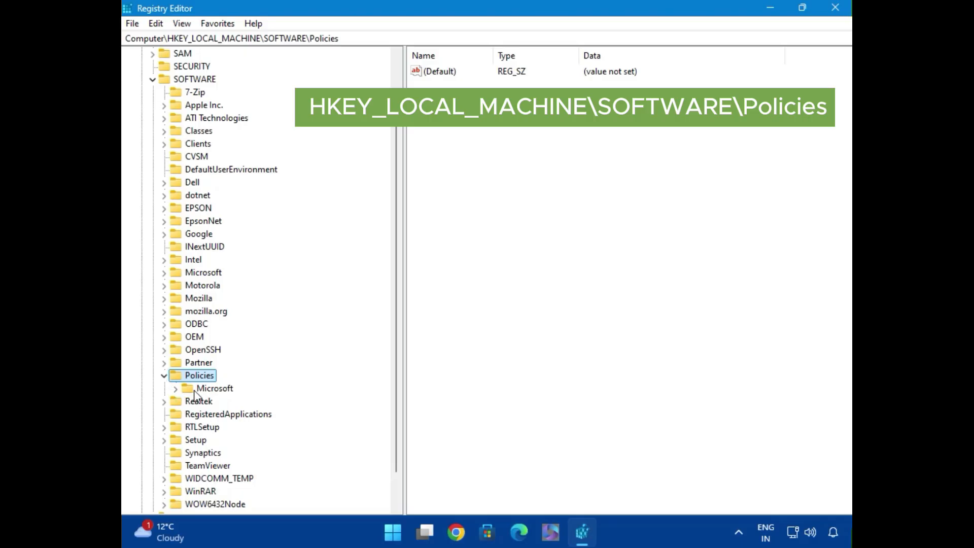
Look through the subkeys of Policies\Microsoft, then collapse that branch with Policies still expanded and selected.
{"action": "left_click", "coordinate": [178, 389]}
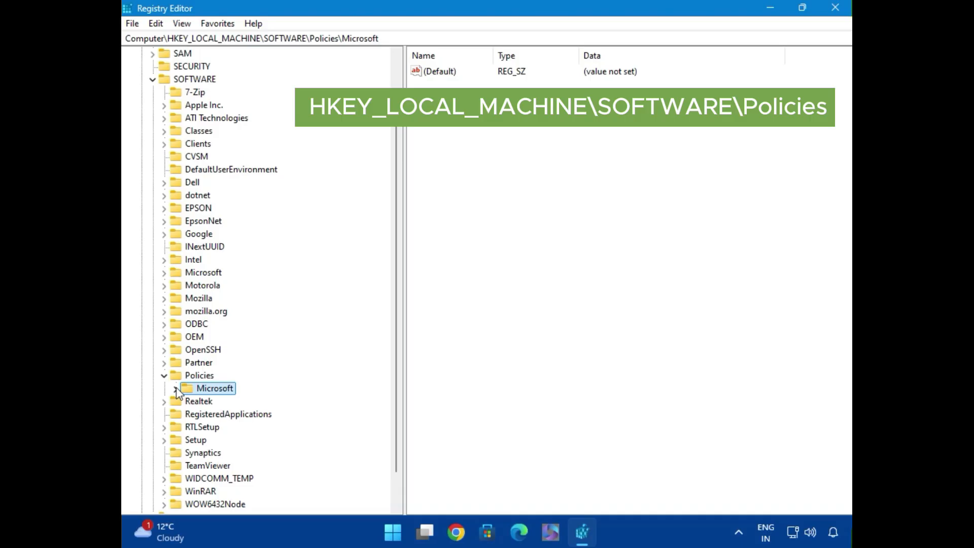
{"action": "left_click", "coordinate": [175, 389]}
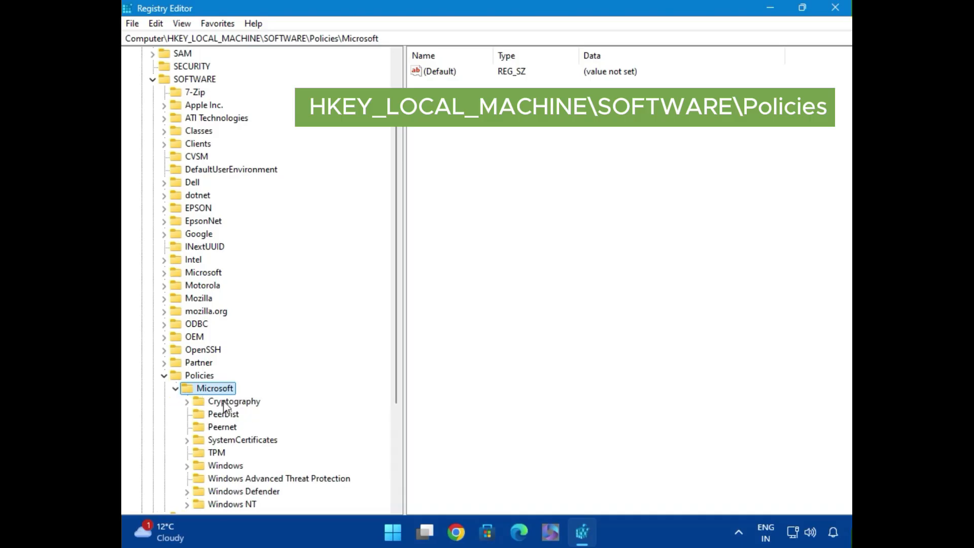
{"action": "left_click_drag", "start_coordinate": [396, 344], "coordinate": [391, 408]}
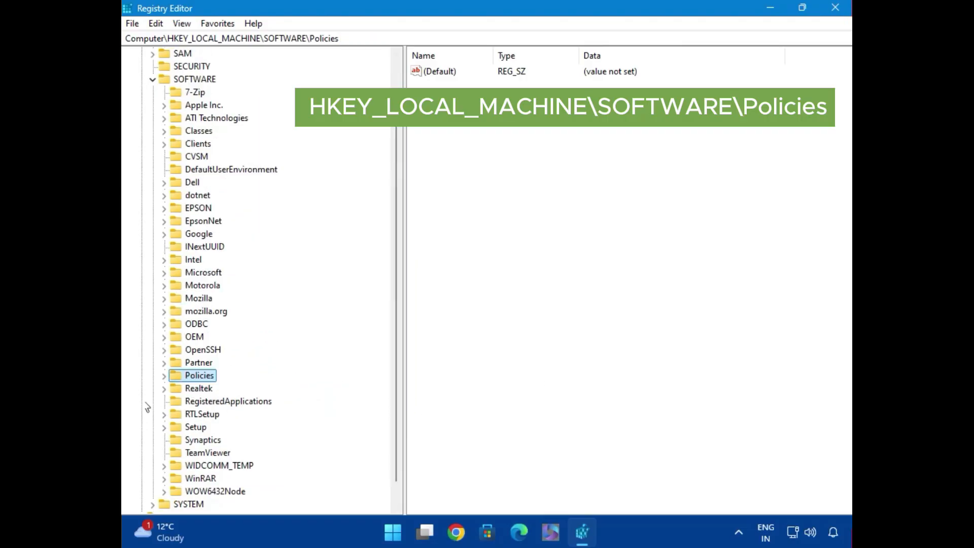
{"action": "left_click", "coordinate": [164, 375]}
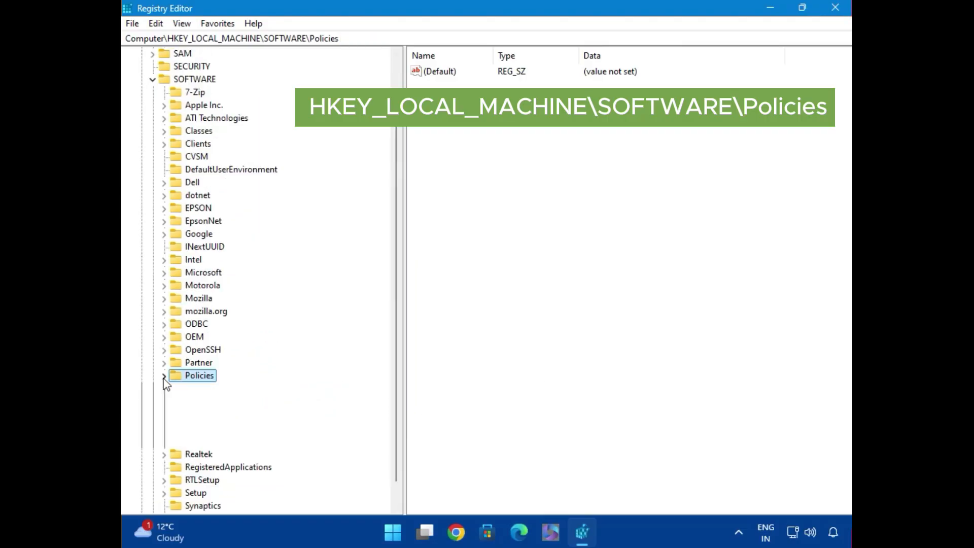
{"action": "left_click", "coordinate": [172, 389]}
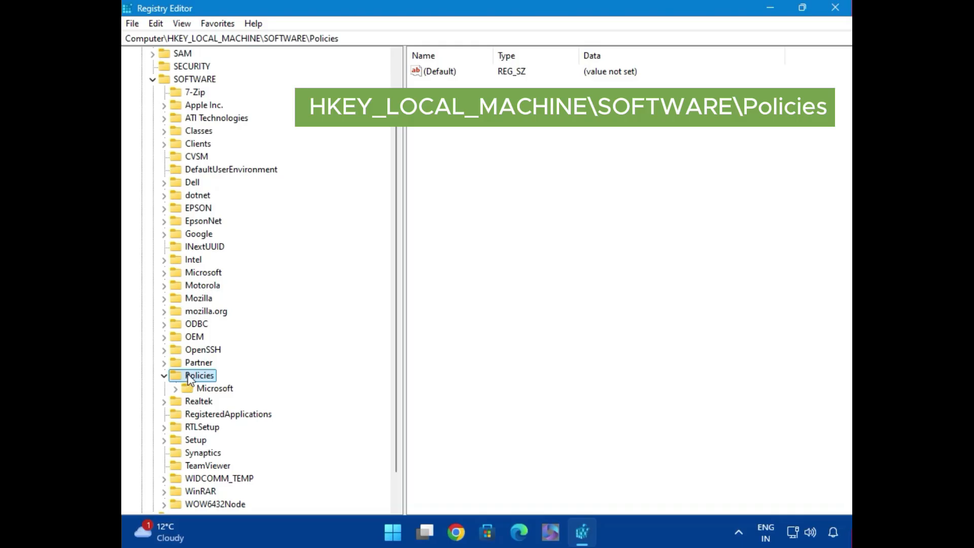
Create a new key named Google under HKEY_LOCAL_MACHINE\SOFTWARE\Policies.
{"action": "right_click", "coordinate": [188, 376]}
{"action": "mouse_move", "coordinate": [278, 244]}
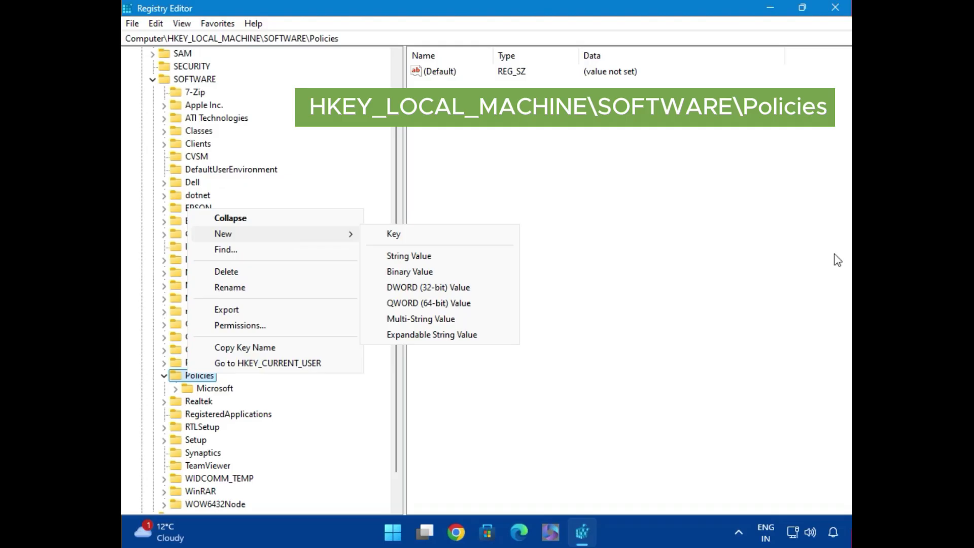
{"action": "left_click", "coordinate": [415, 236]}
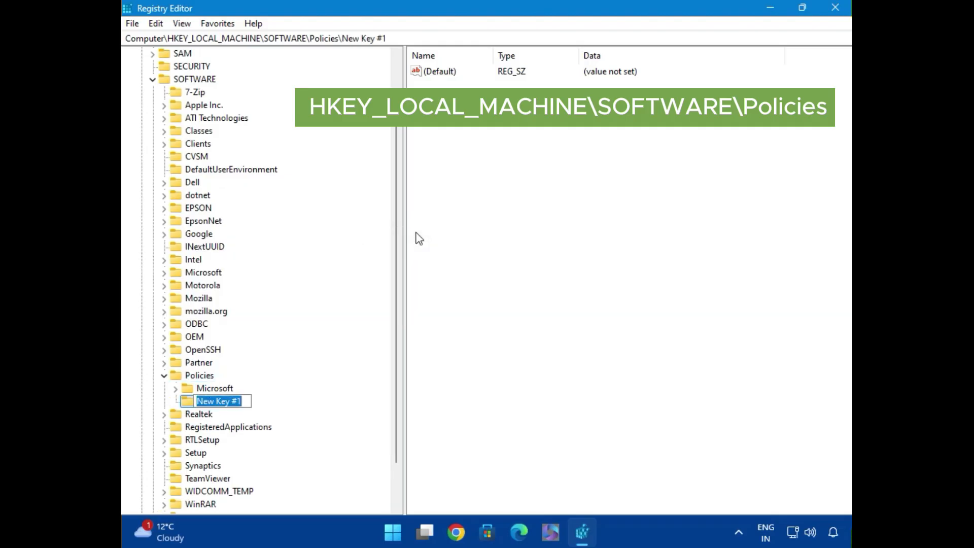
{"action": "type", "text": "Google"}
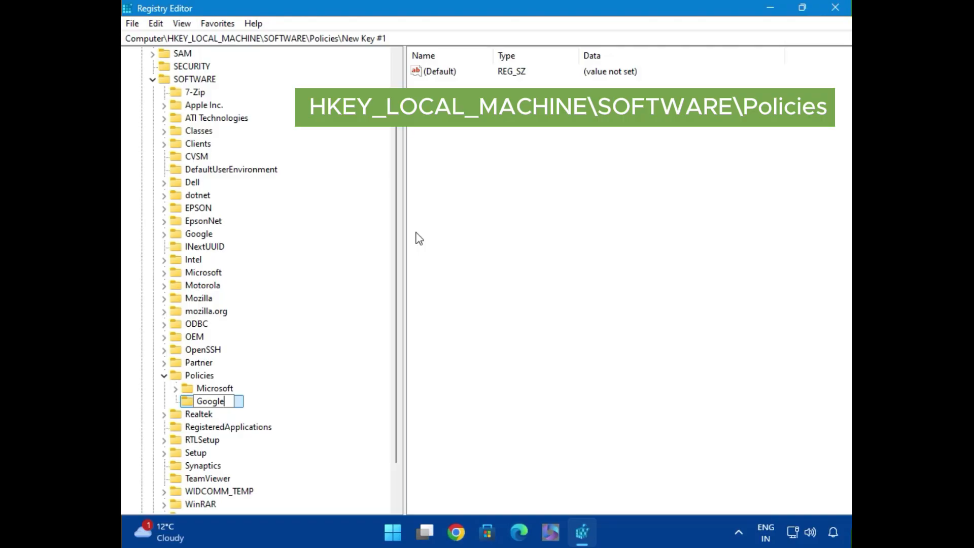
{"action": "key", "text": "Return"}
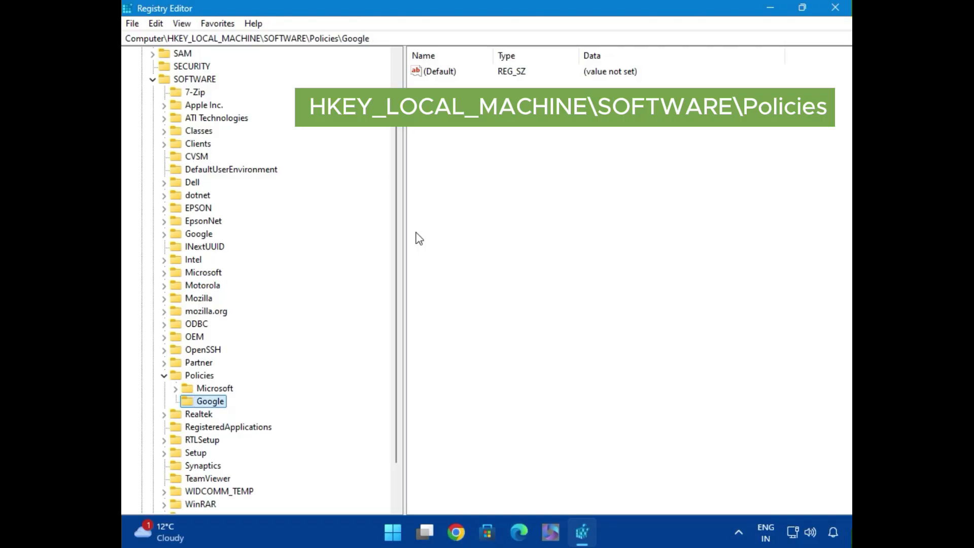
Create a new key named Chrome inside the Policies\Google key.
{"action": "right_click", "coordinate": [210, 404]}
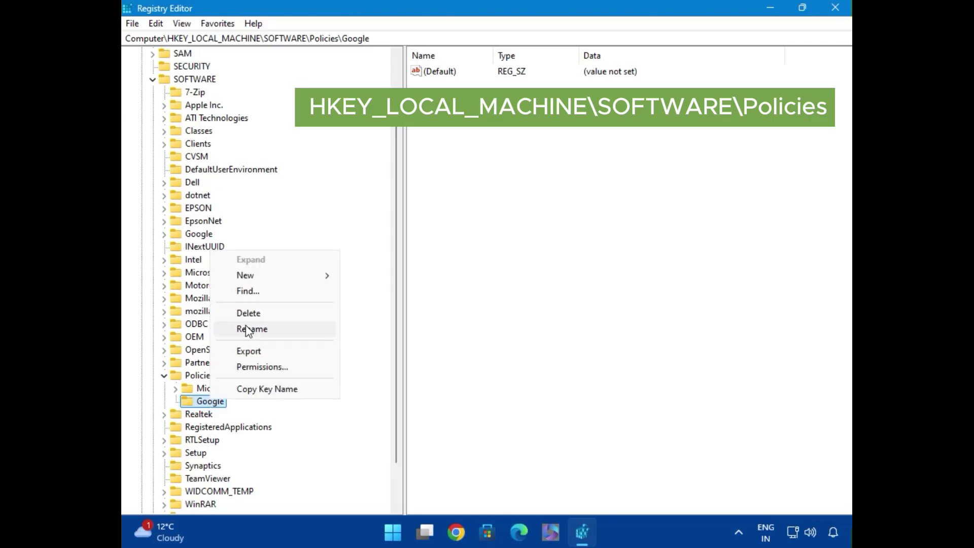
{"action": "mouse_move", "coordinate": [328, 282]}
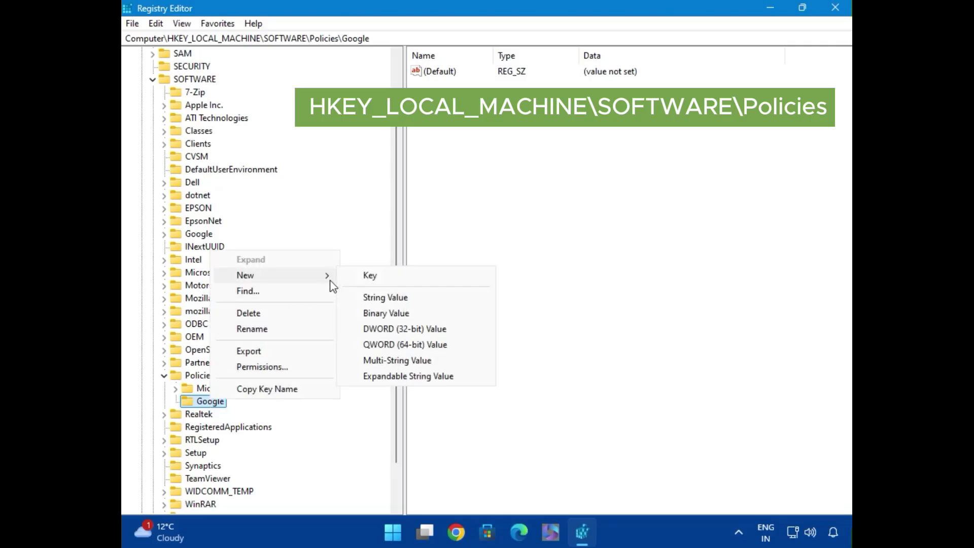
{"action": "left_click", "coordinate": [379, 280]}
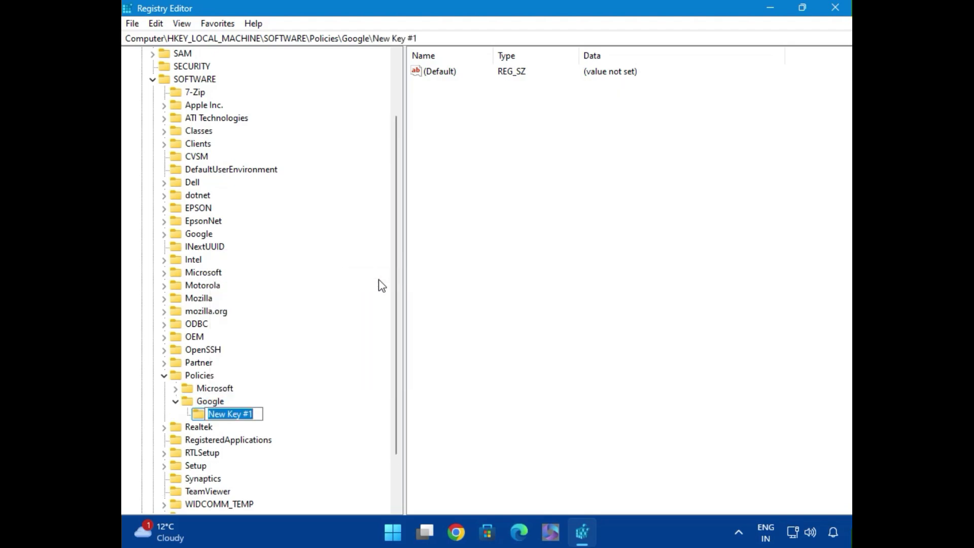
{"action": "type", "text": "Chrome"}
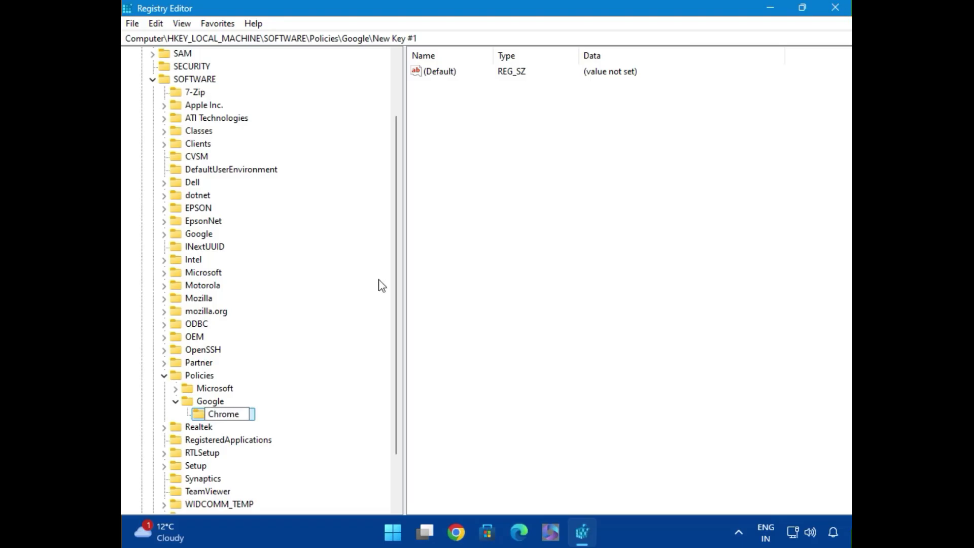
{"action": "key", "text": "Return"}
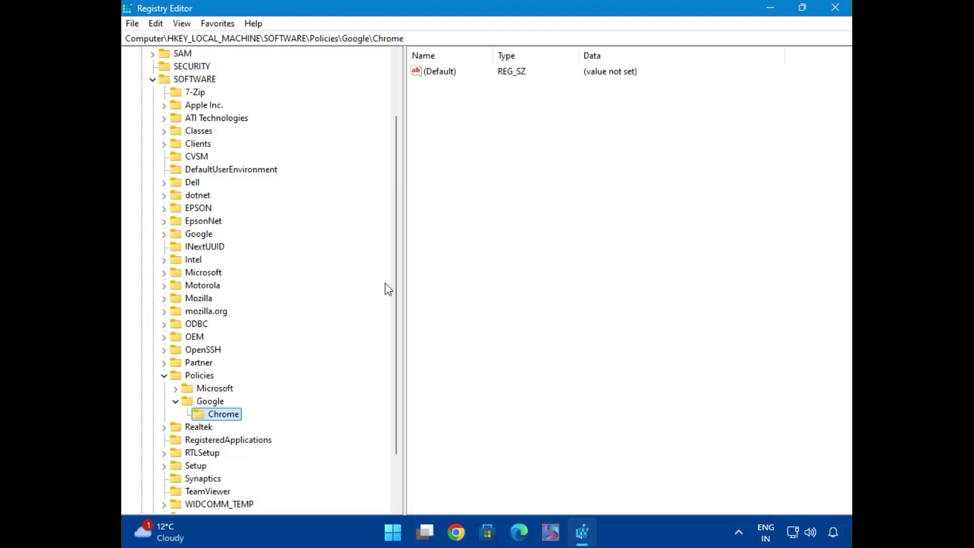
Create a new DWORD (32-bit) value named IncognitoModeAvailability in the Policies\Google\Chrome key.
{"action": "right_click", "coordinate": [226, 421]}
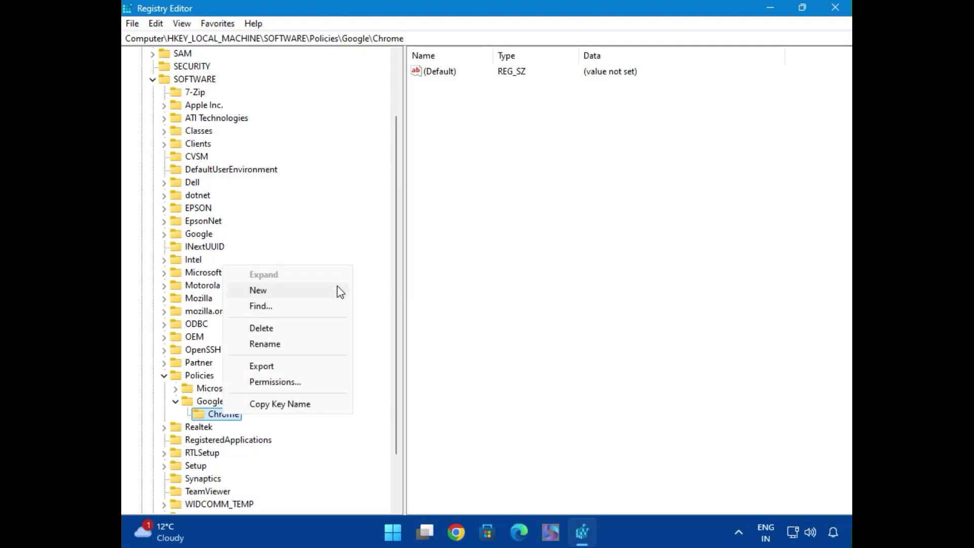
{"action": "mouse_move", "coordinate": [339, 292]}
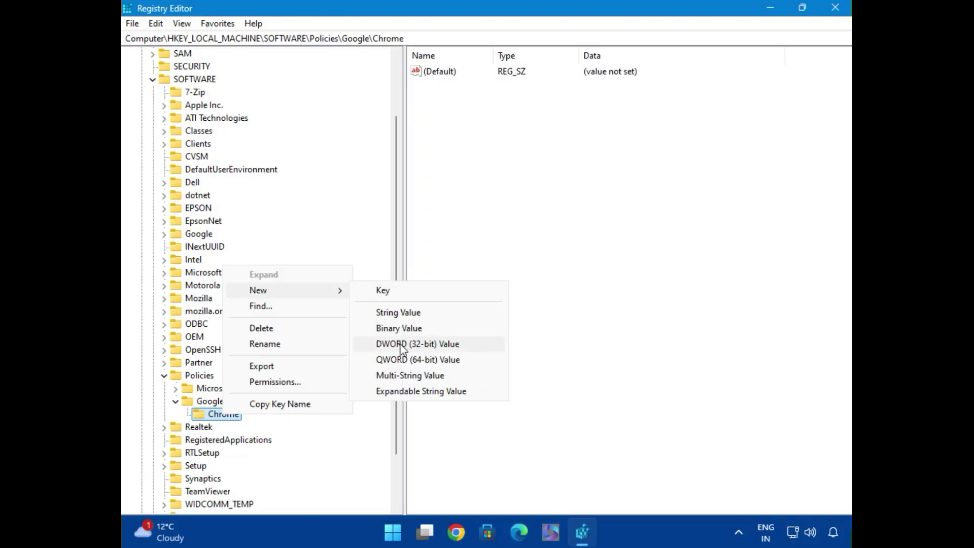
{"action": "left_click", "coordinate": [437, 349]}
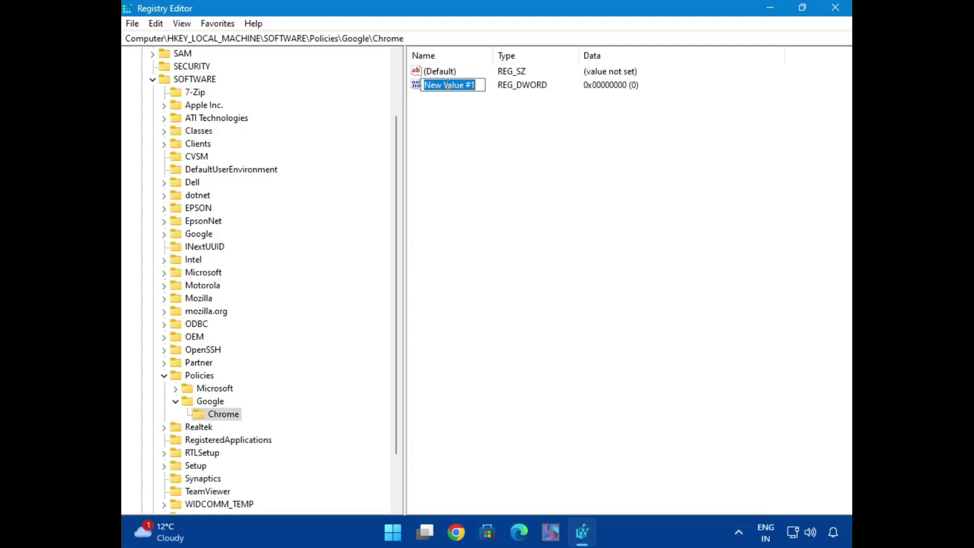
{"action": "key", "text": "BackSpace"}
{"action": "type", "text": "I"}
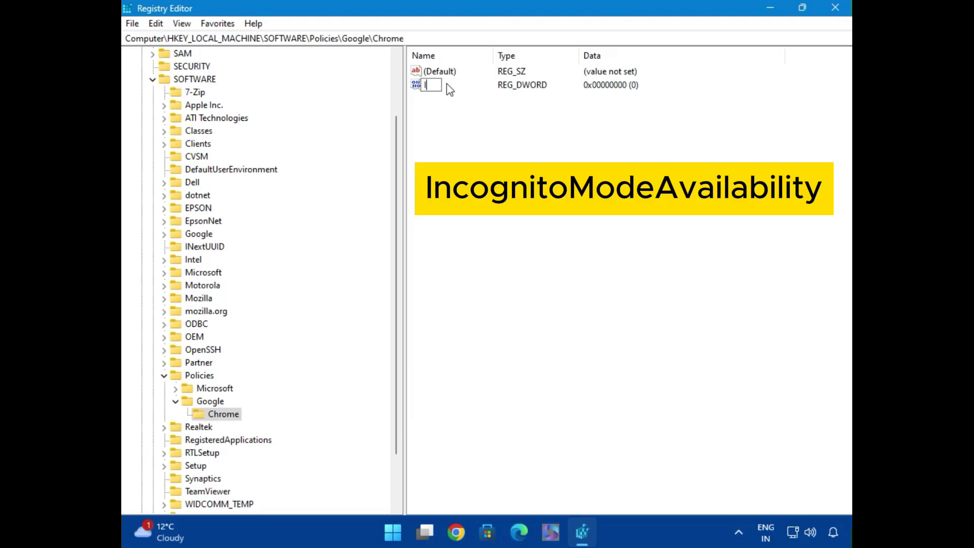
{"action": "type", "text": "ncognitoModeAvai"}
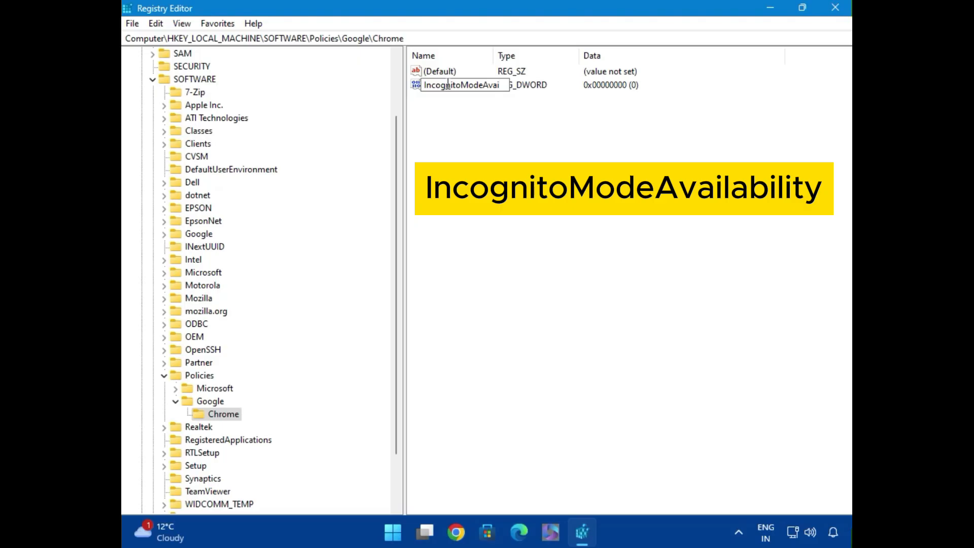
{"action": "type", "text": "lability"}
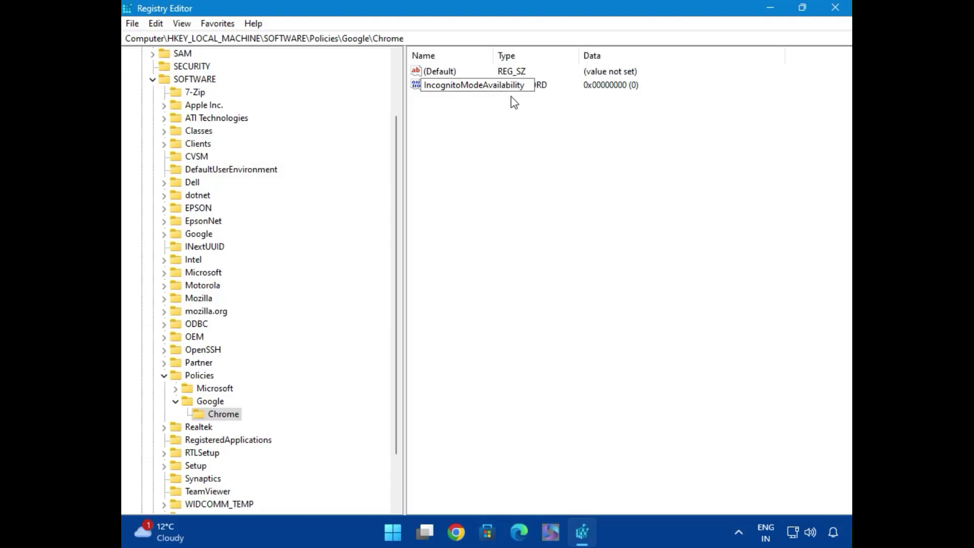
{"action": "key", "text": "Return"}
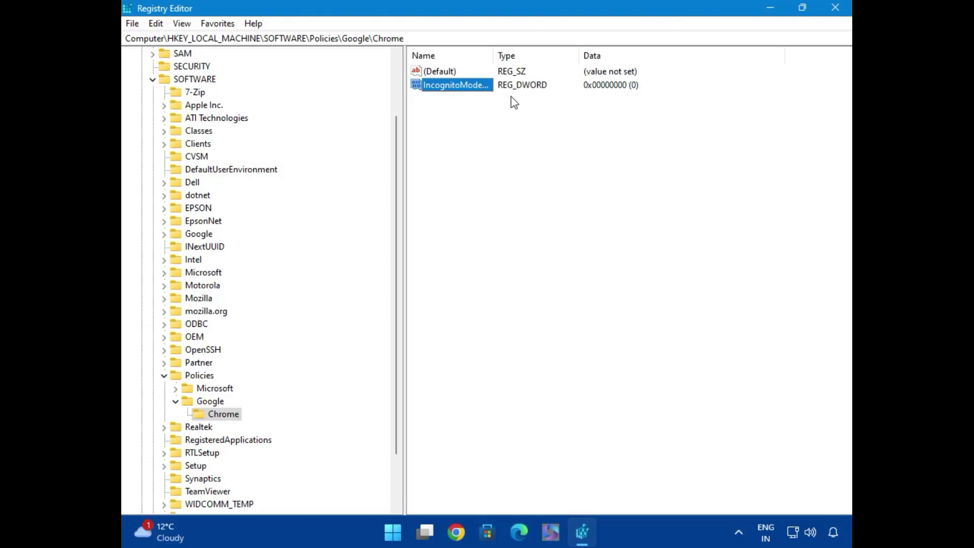
Set the IncognitoModeAvailability value data to 1 and close the Registry Editor.
{"action": "double_click", "coordinate": [473, 89]}
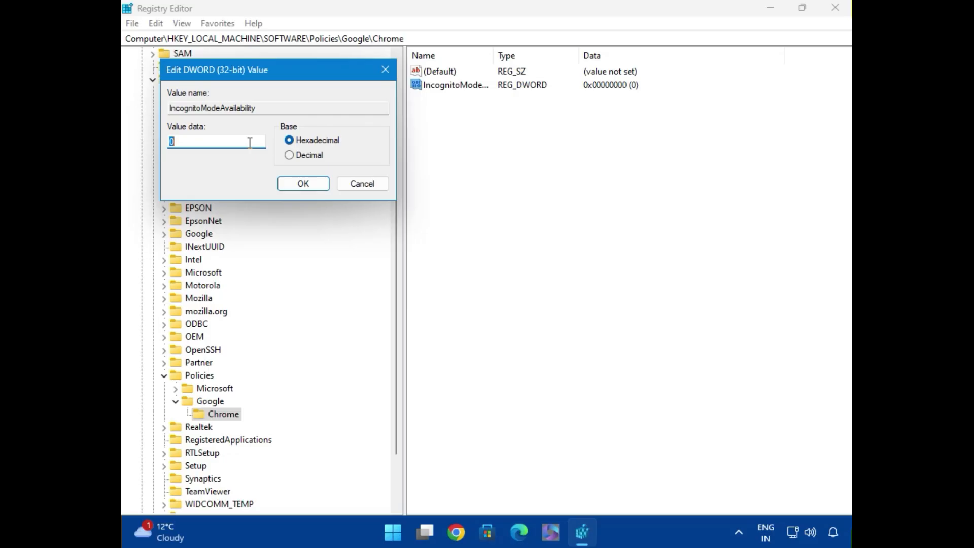
{"action": "type", "text": "1"}
{"action": "left_click", "coordinate": [303, 184]}
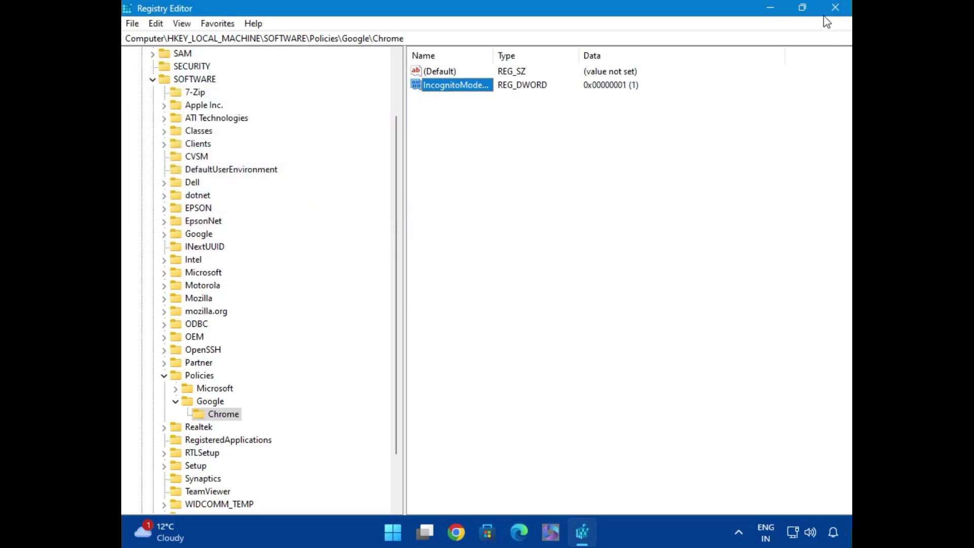
{"action": "left_click", "coordinate": [835, 8]}
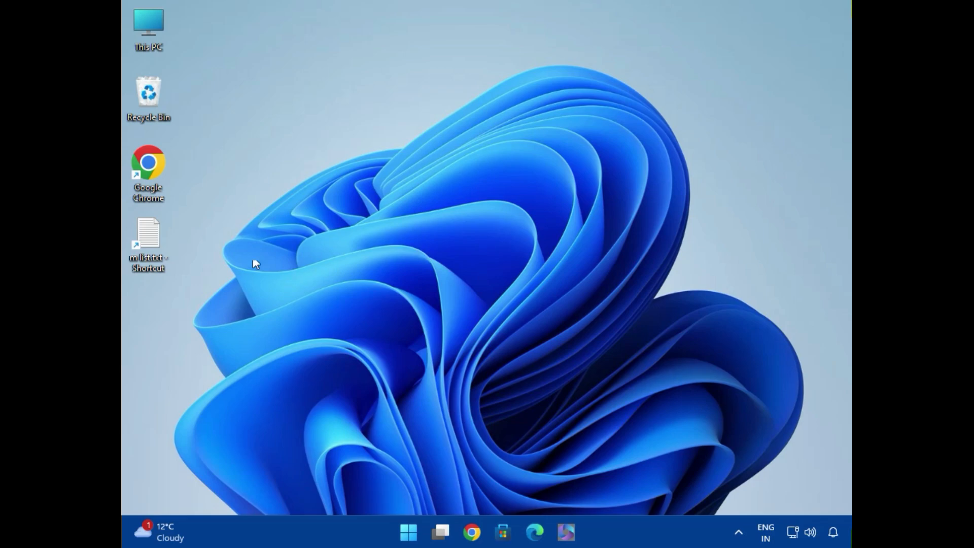
Launch Google Chrome and check in its main menu whether a new Incognito window is available.
{"action": "double_click", "coordinate": [148, 163]}
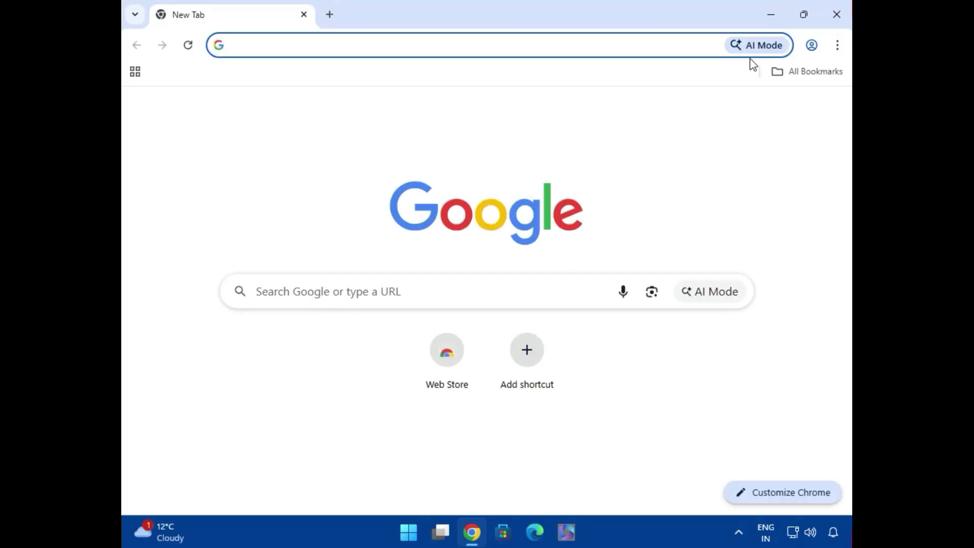
{"action": "left_click", "coordinate": [837, 47]}
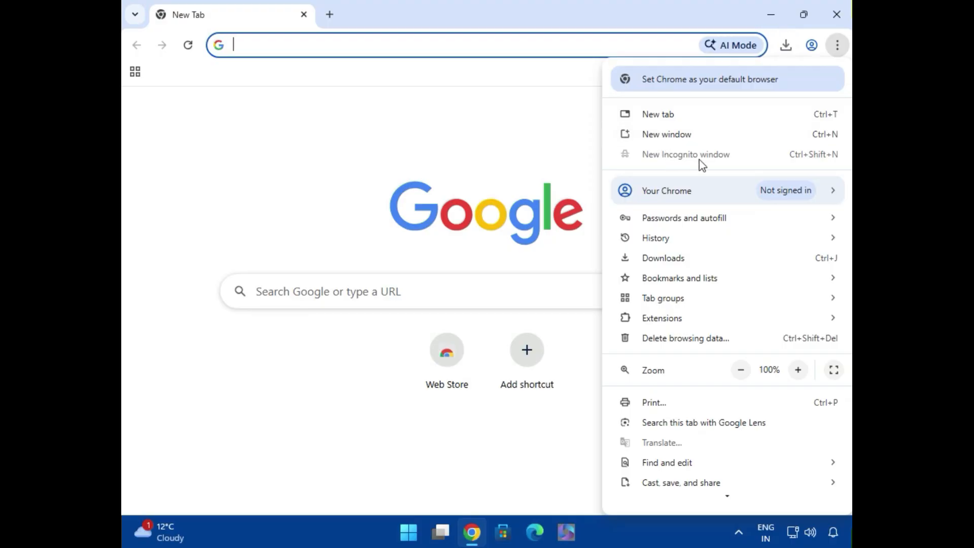
{"action": "mouse_move", "coordinate": [851, 191]}
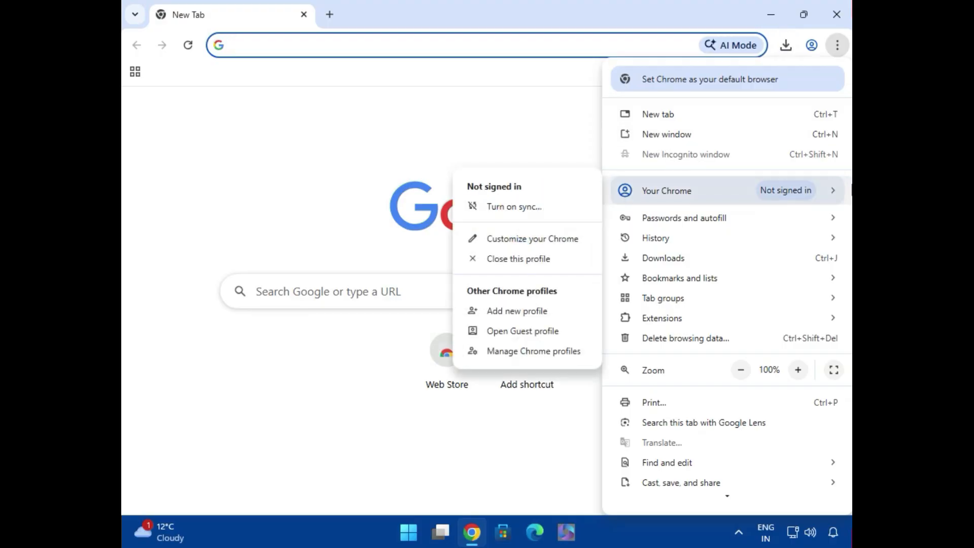